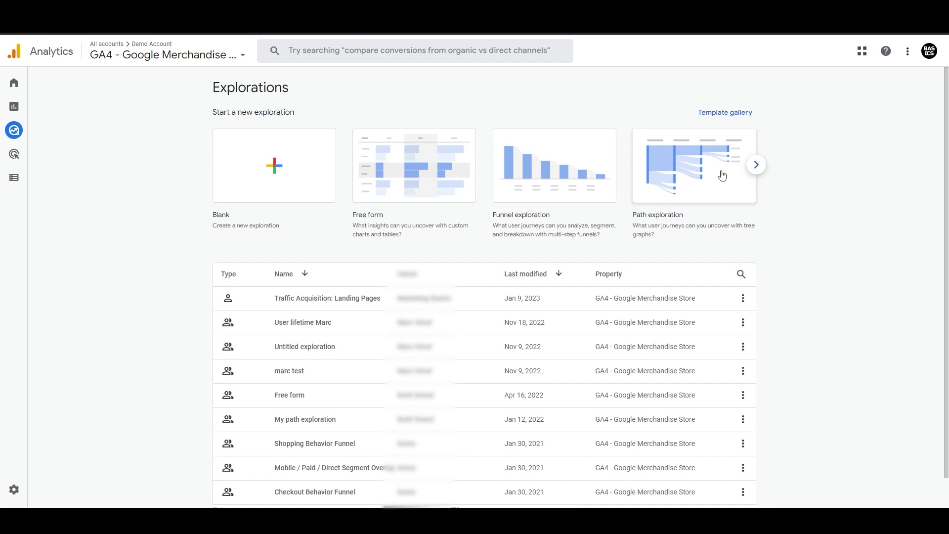
# - Page through every exploration template in the gallery, then scroll back to the Blank template
pyautogui.click(756, 165)
pyautogui.click(757, 166)
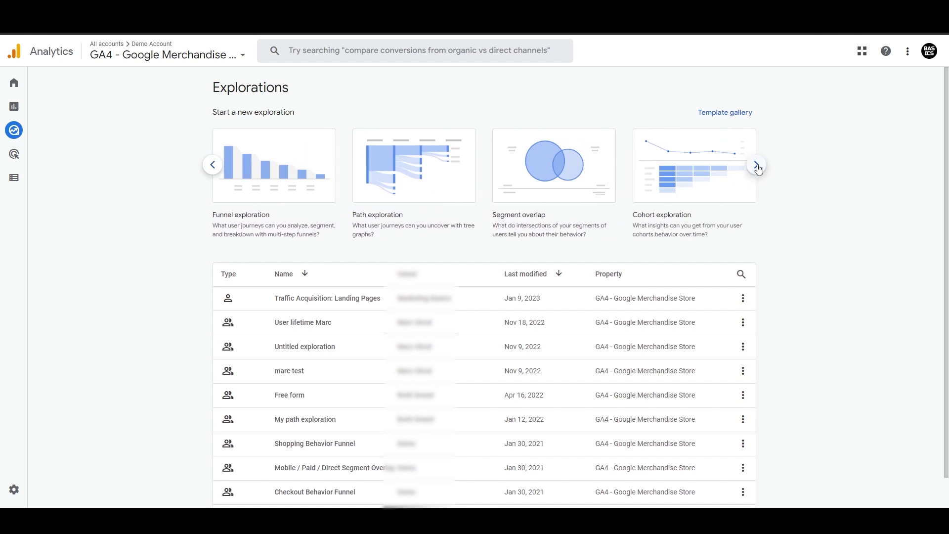
pyautogui.click(756, 165)
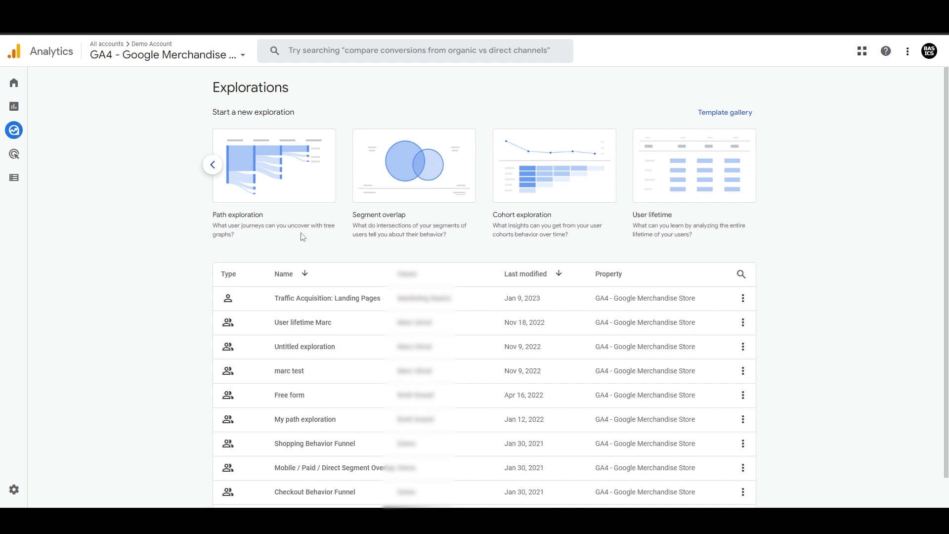
pyautogui.click(213, 167)
pyautogui.click(212, 168)
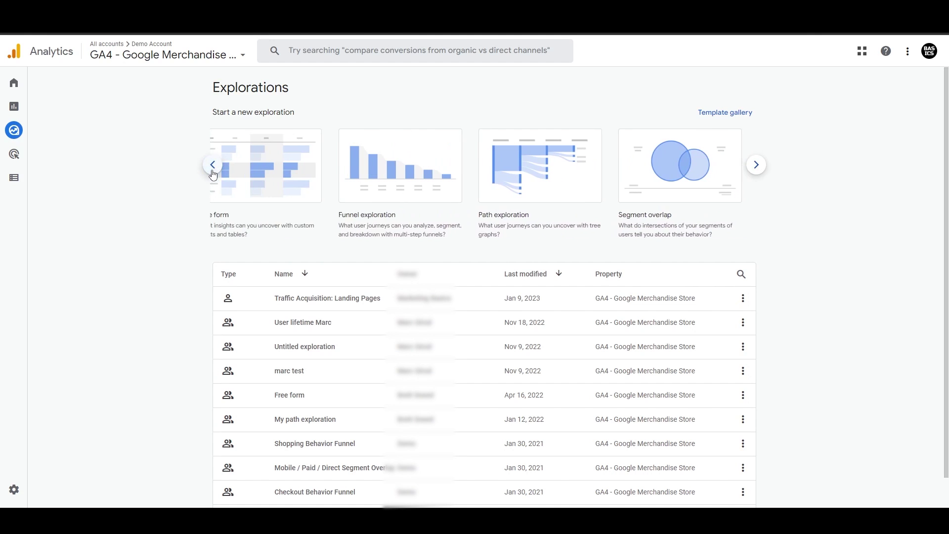
pyautogui.click(213, 168)
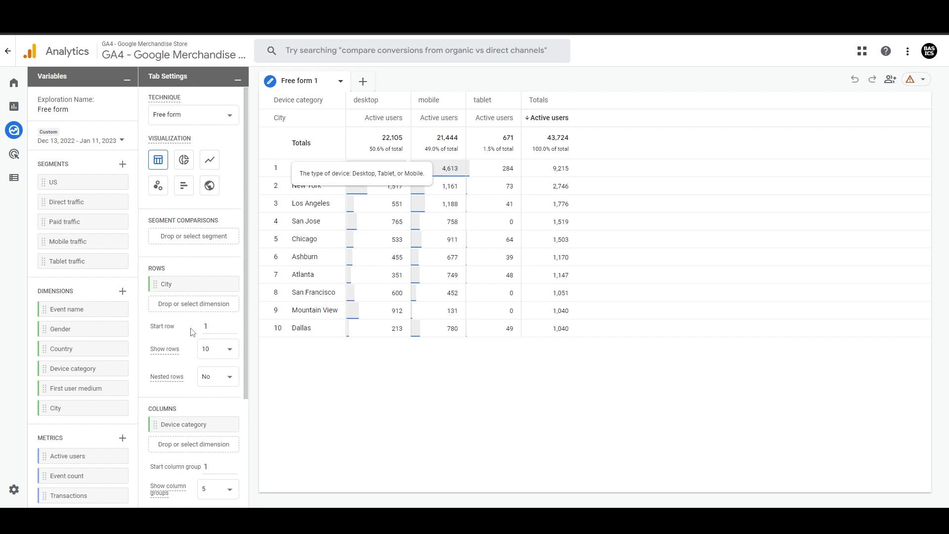
# - Keep Free form as the technique and review the city by device-category active-users setup
pyautogui.click(189, 121)
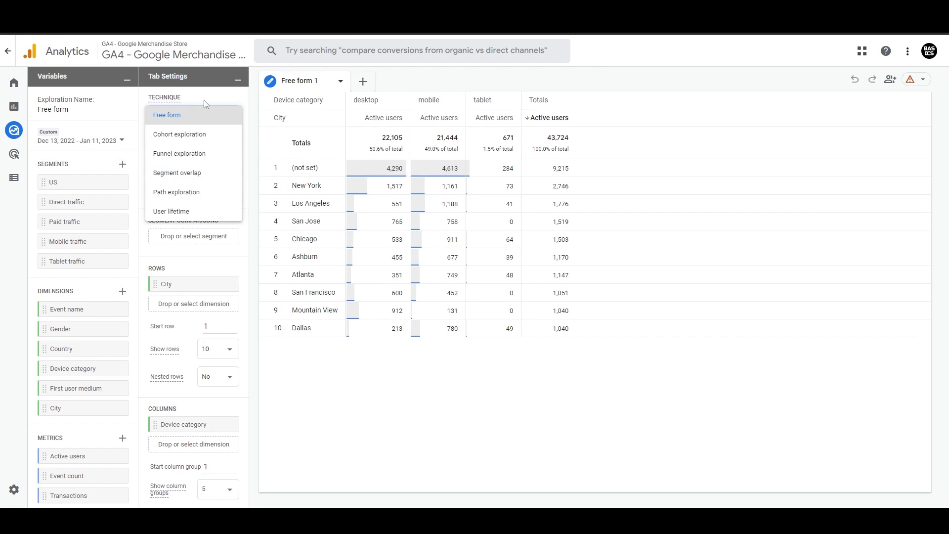
pyautogui.click(200, 118)
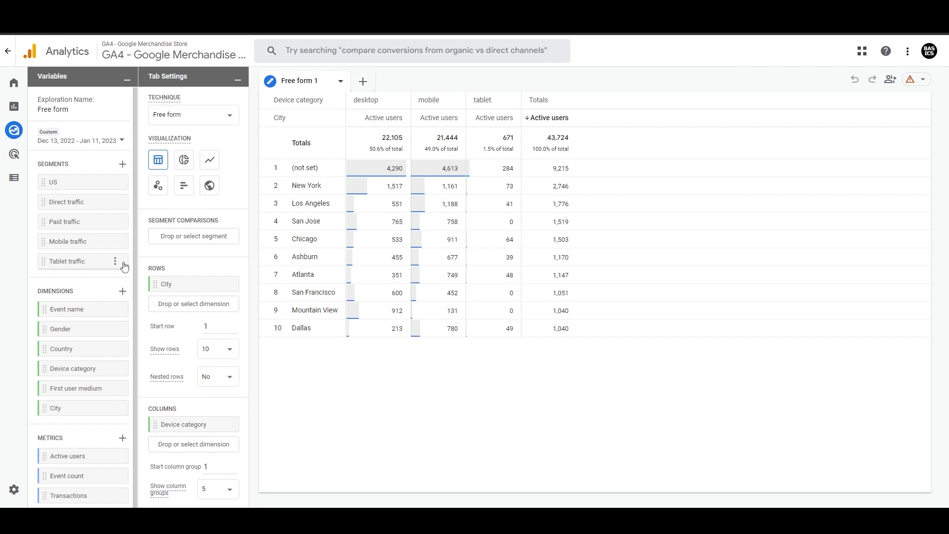
pyautogui.scroll(-3, 162, 428)
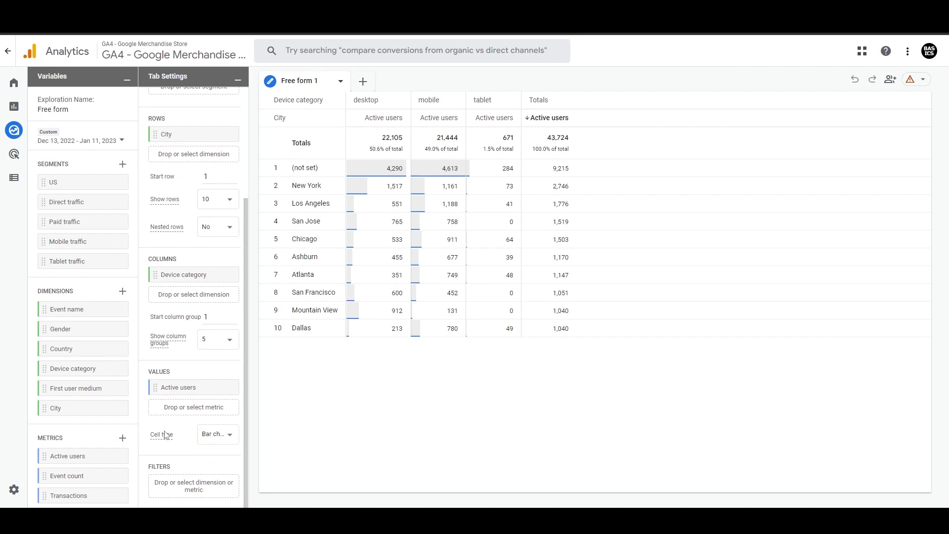
pyautogui.scroll(3, 160, 435)
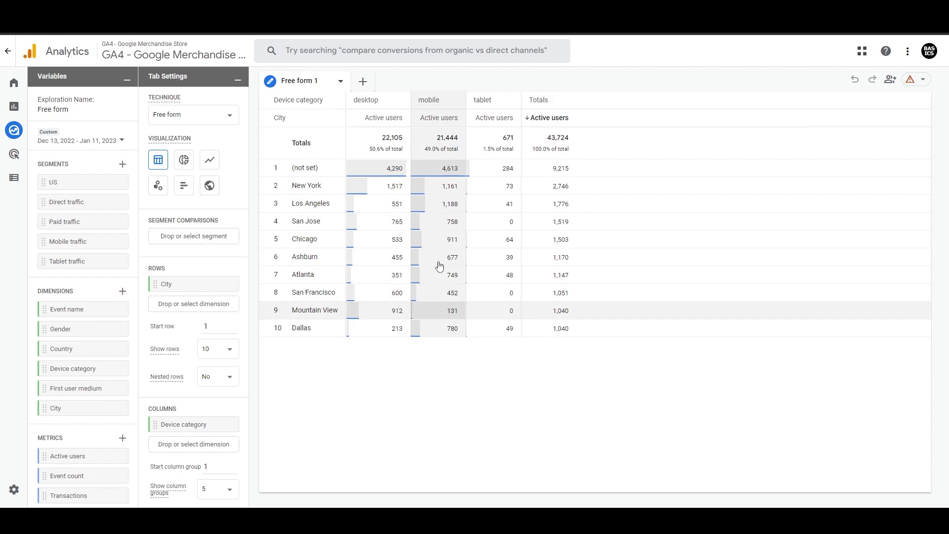
# - Add a Cohort exploration tab, return to Free form 1, then go back to Explorations
pyautogui.click(363, 82)
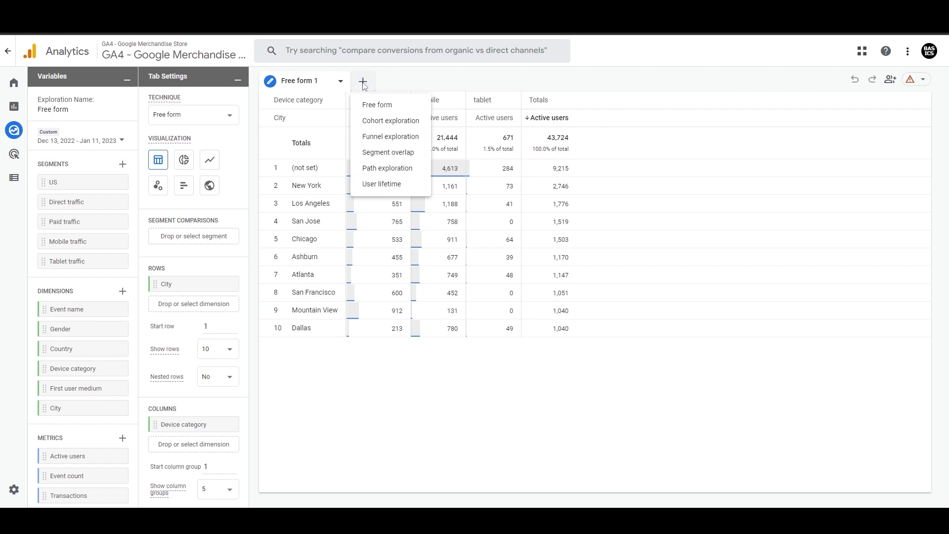
pyautogui.click(390, 120)
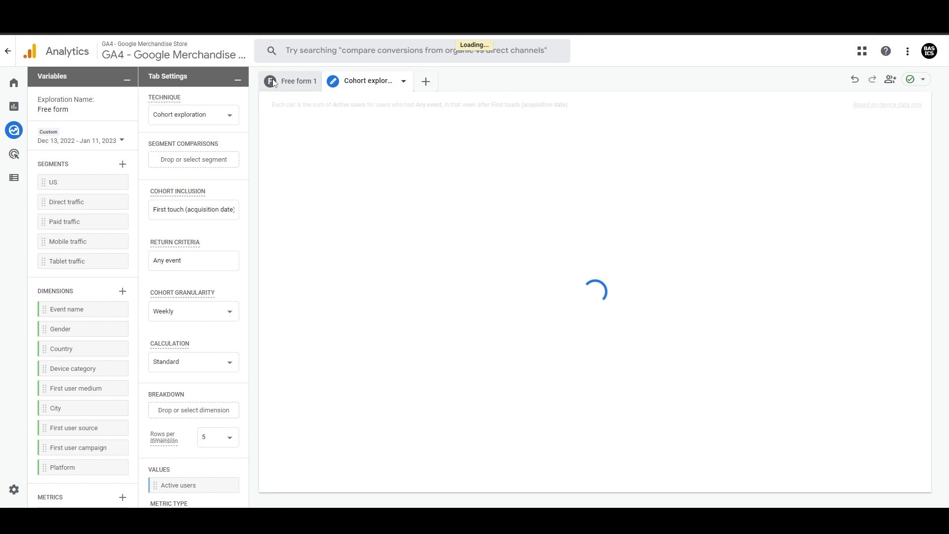
pyautogui.click(293, 81)
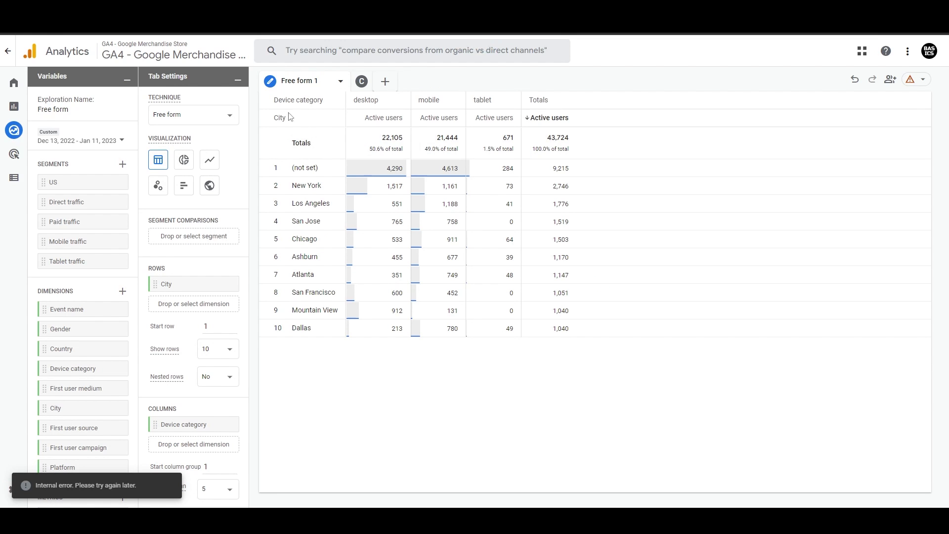
pyautogui.click(5, 53)
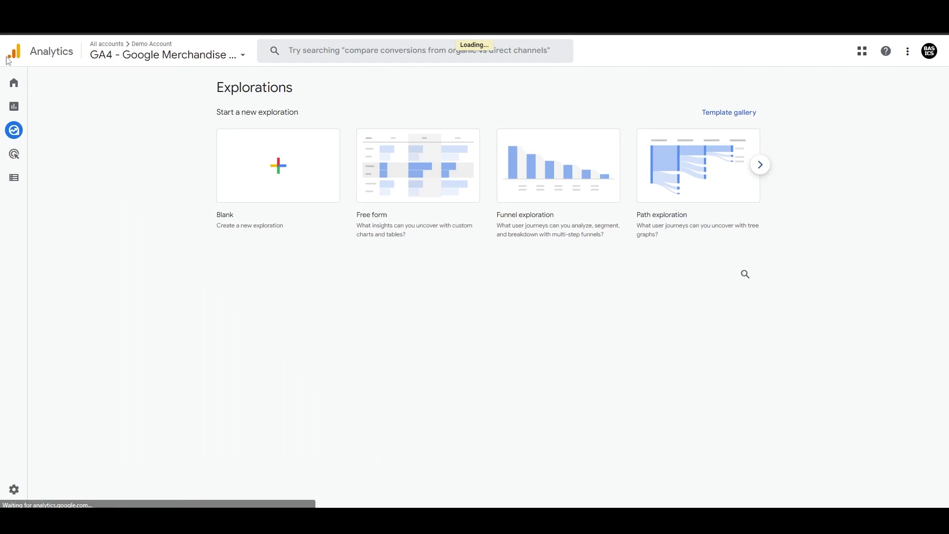
# - Create a new Funnel exploration and review its First open/visit to Purchase steps
pyautogui.click(546, 216)
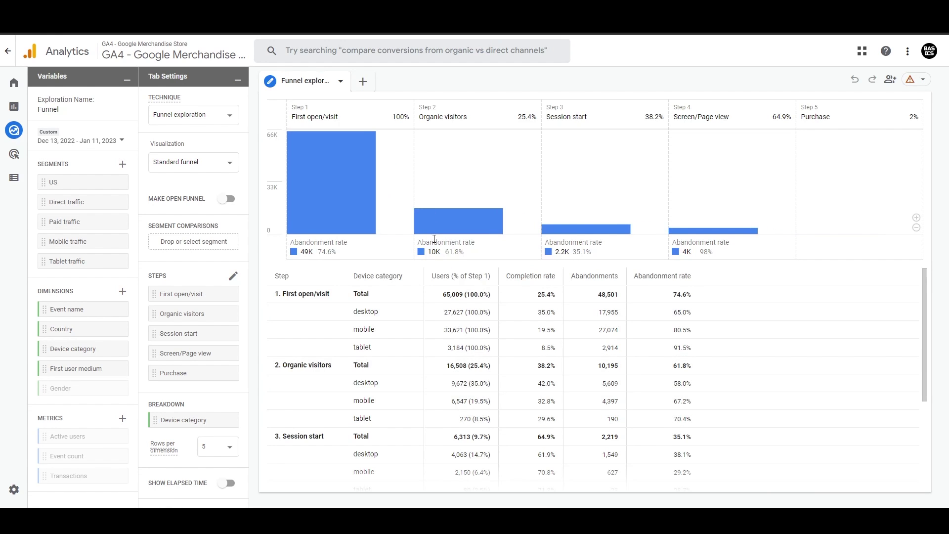
pyautogui.scroll(-2, 443, 373)
pyautogui.scroll(2, 443, 373)
# - Add the US segment to the funnel's comparisons, closing the new segment builder unsaved
pyautogui.moveTo(55, 184); pyautogui.dragTo(203, 243)
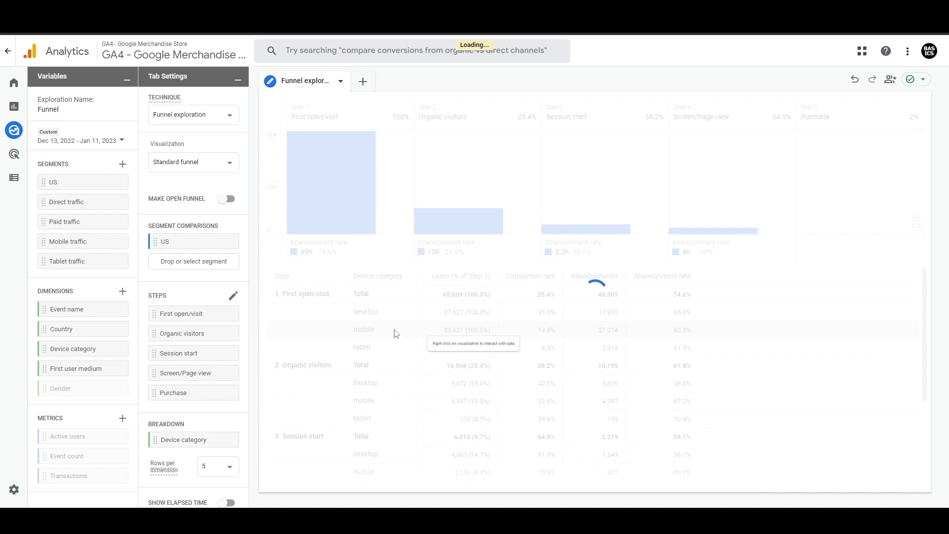
pyautogui.click(122, 165)
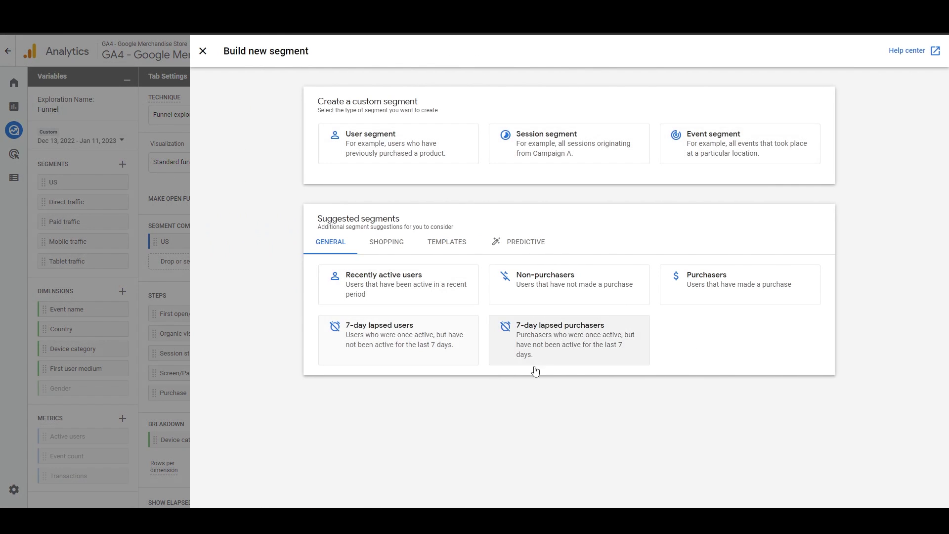
pyautogui.click(141, 241)
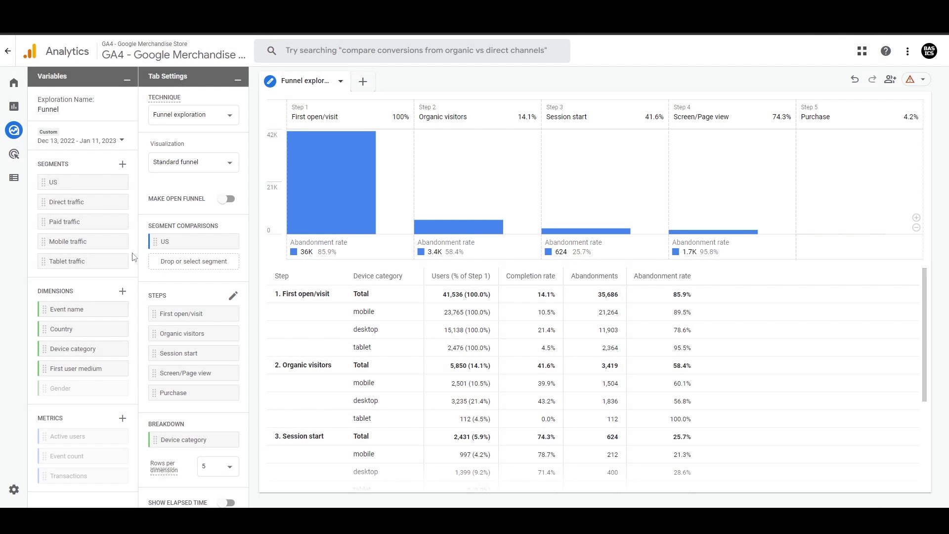
# - Compare Direct traffic against US in the funnel, then remove the US segment
pyautogui.moveTo(64, 201); pyautogui.dragTo(183, 262)
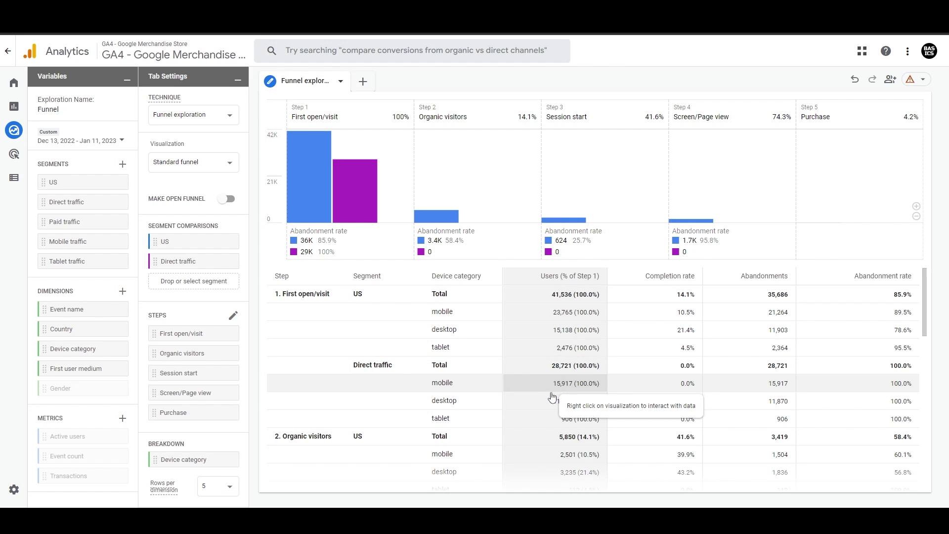
pyautogui.click(226, 241)
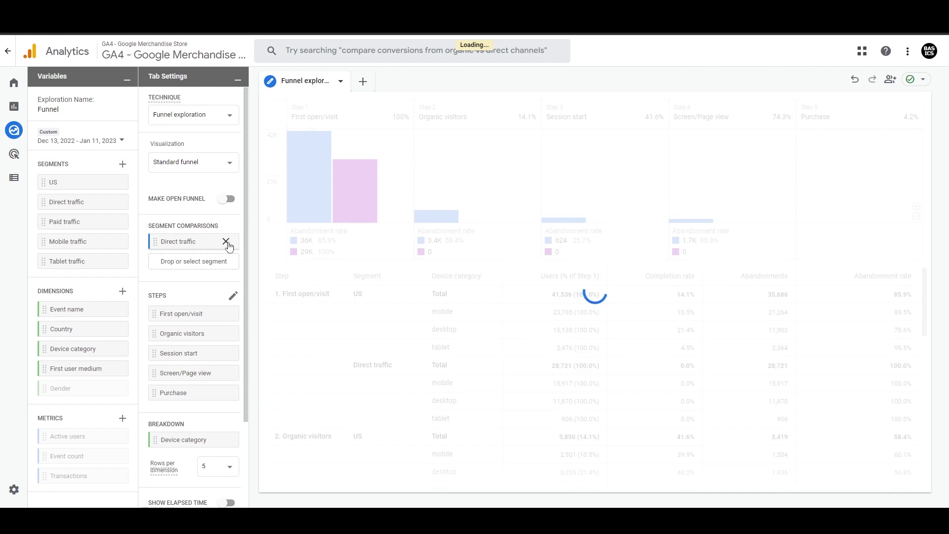
# - Clear the Direct traffic segment and swap the Device category breakdown for Country
pyautogui.click(227, 242)
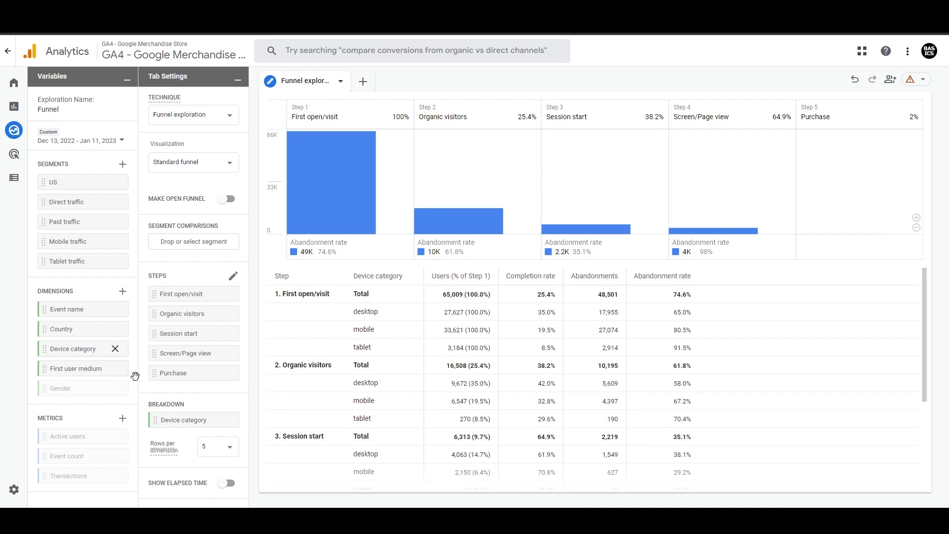
pyautogui.click(226, 420)
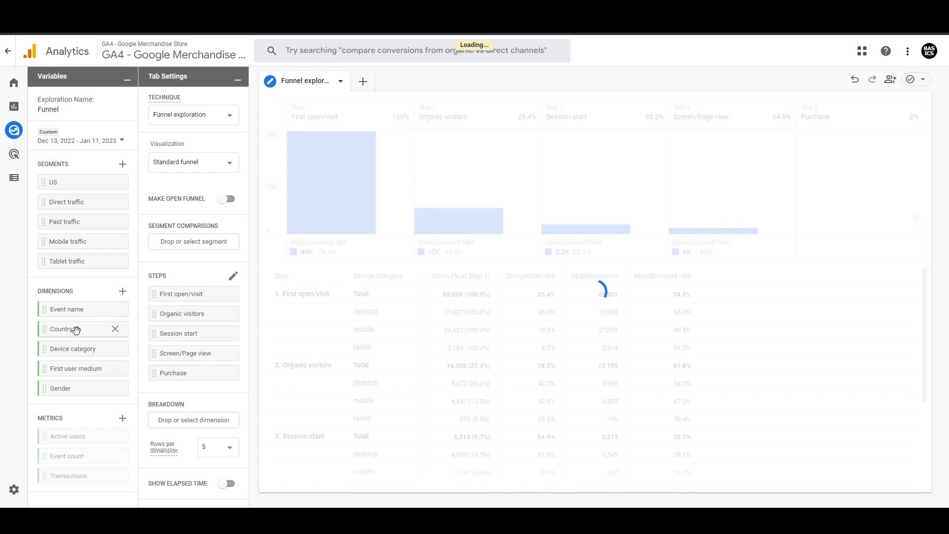
pyautogui.moveTo(74, 329); pyautogui.dragTo(190, 420)
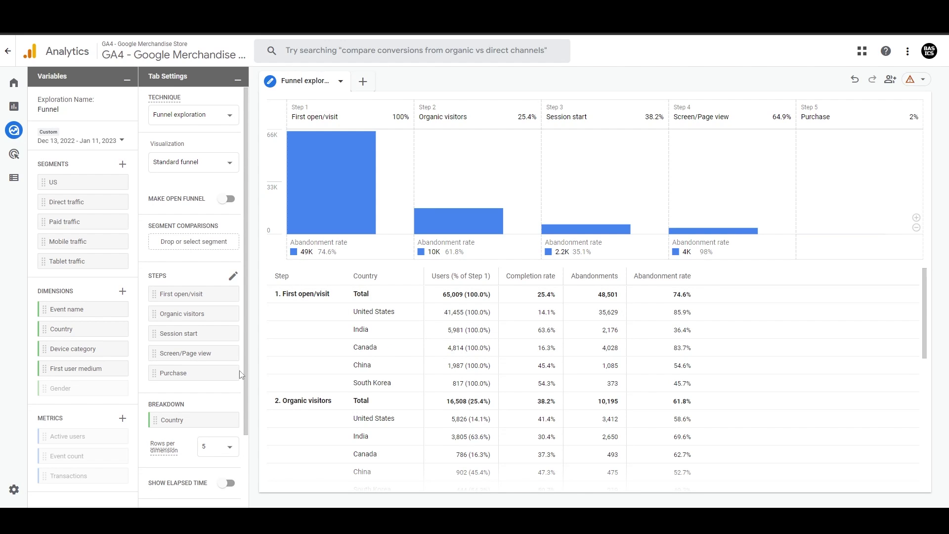
# - Remove the First open/visit step from the funnel, then open the Filters field list
pyautogui.click(229, 297)
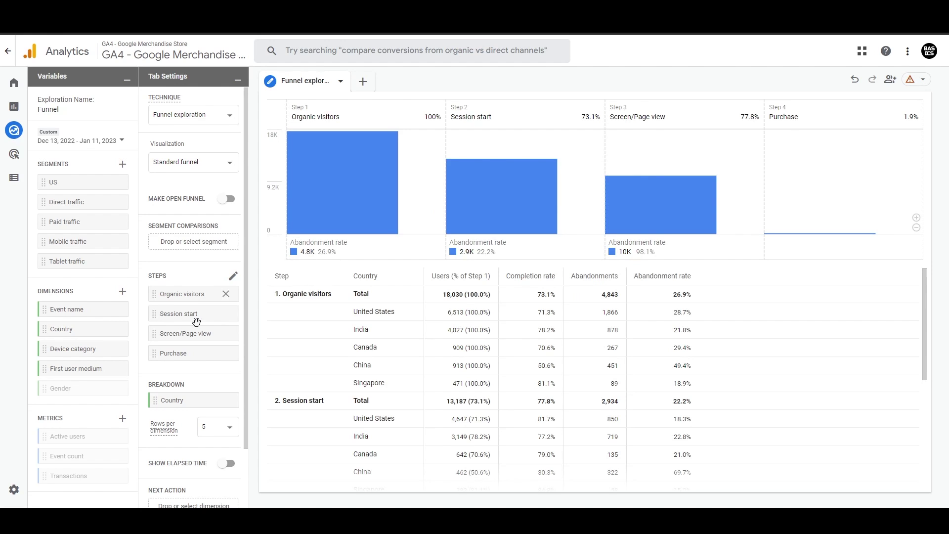
pyautogui.scroll(-3, 203, 423)
pyautogui.click(191, 485)
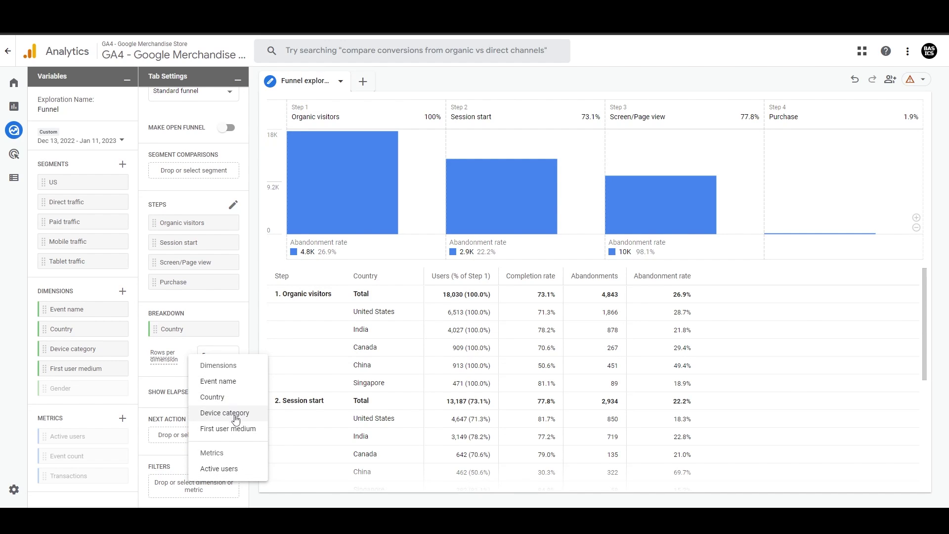
pyautogui.click(232, 397)
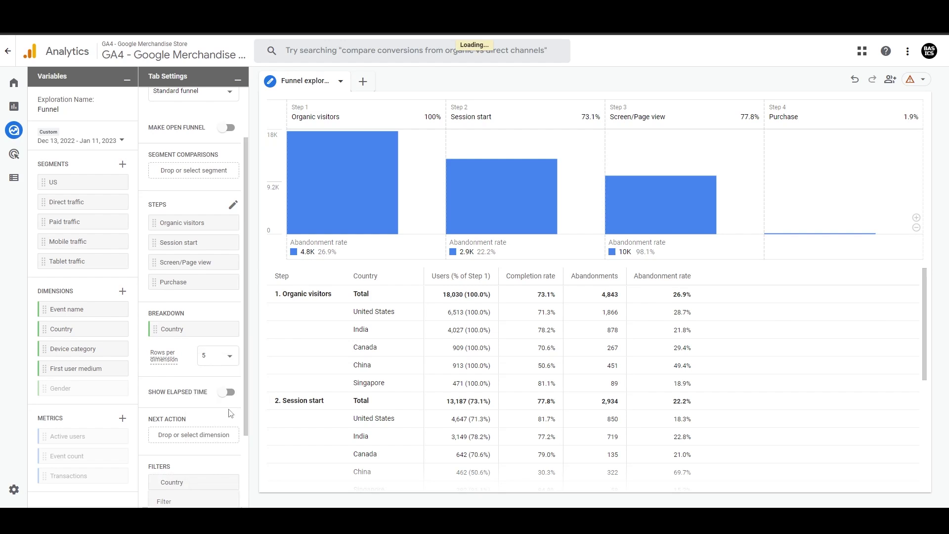
pyautogui.click(190, 417)
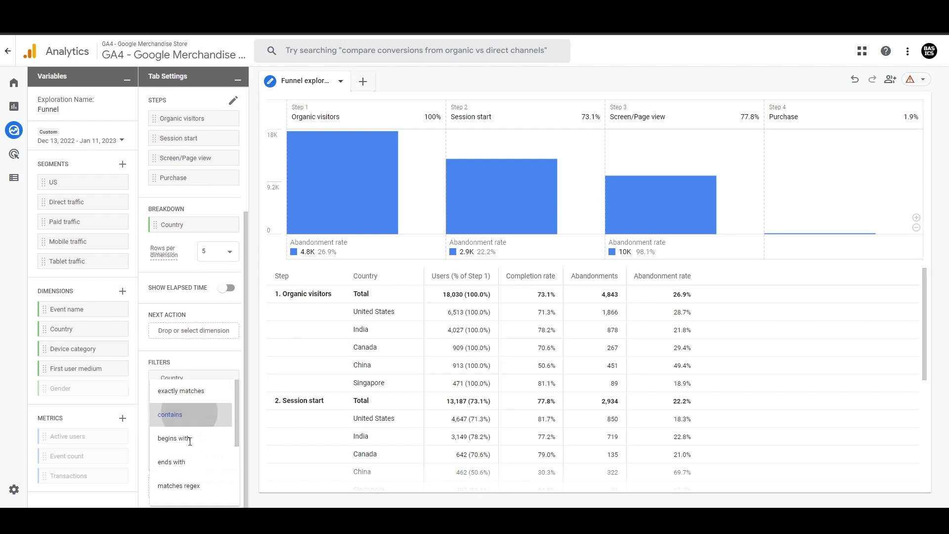
pyautogui.click(190, 435)
pyautogui.write('un')
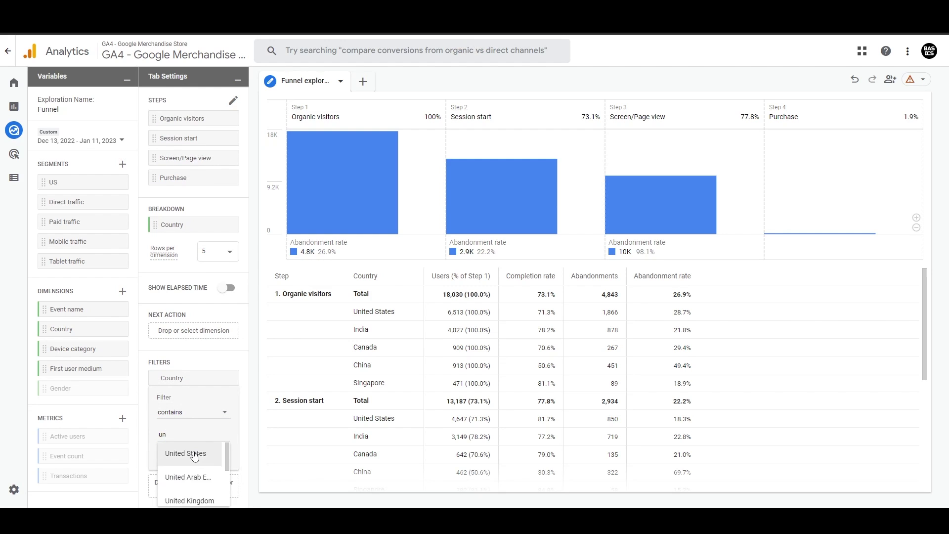
pyautogui.click(195, 455)
pyautogui.click(221, 465)
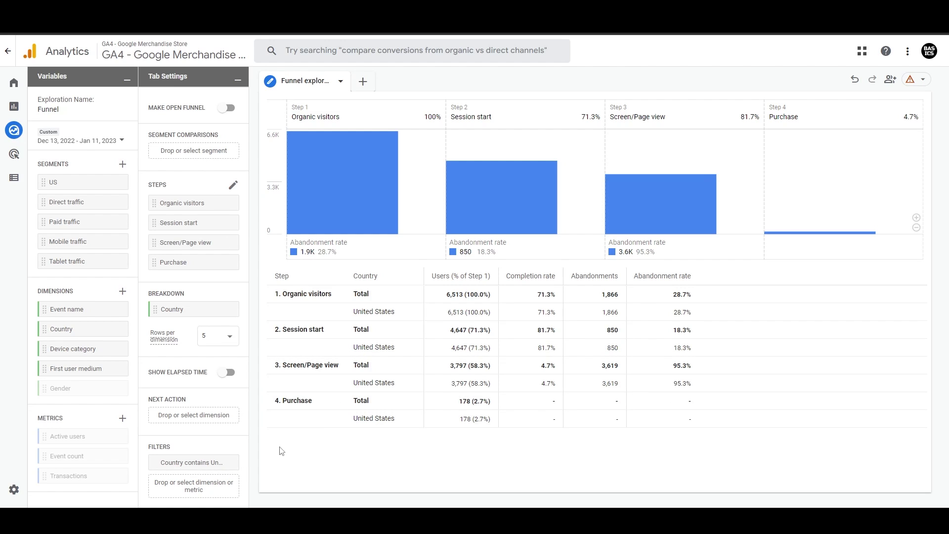
pyautogui.click(226, 463)
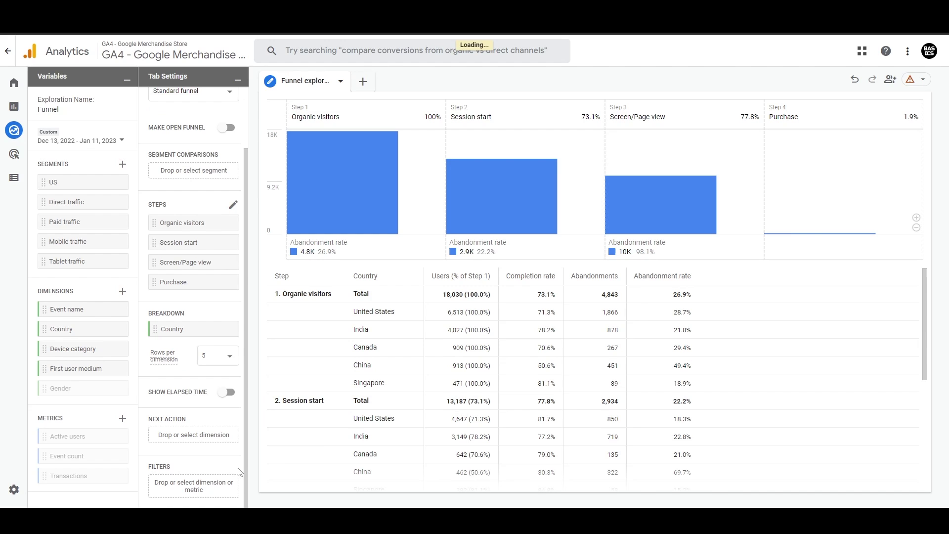
# - Browse the filter fields, then turn on Make open funnel so Session start reaches 48,067 users
pyautogui.click(193, 487)
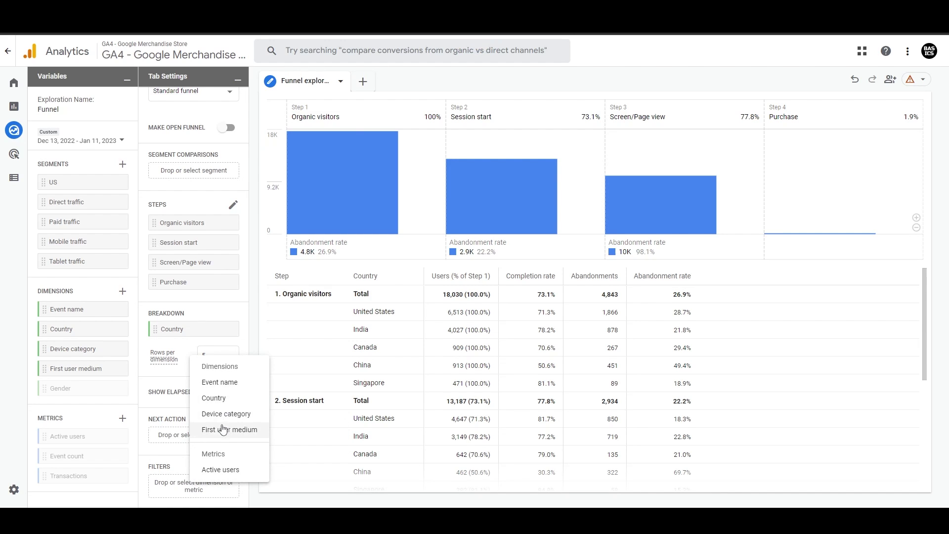
pyautogui.scroll(2, 203, 455)
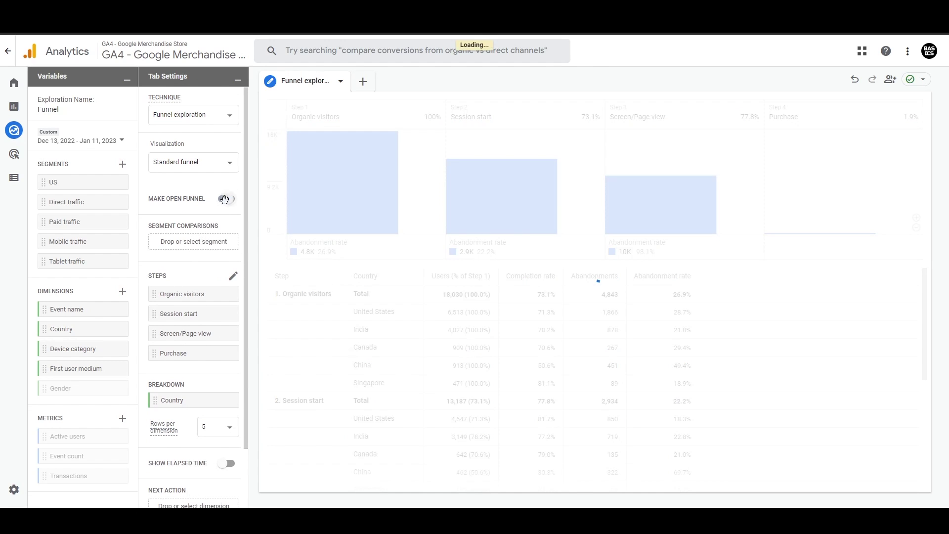
pyautogui.click(224, 199)
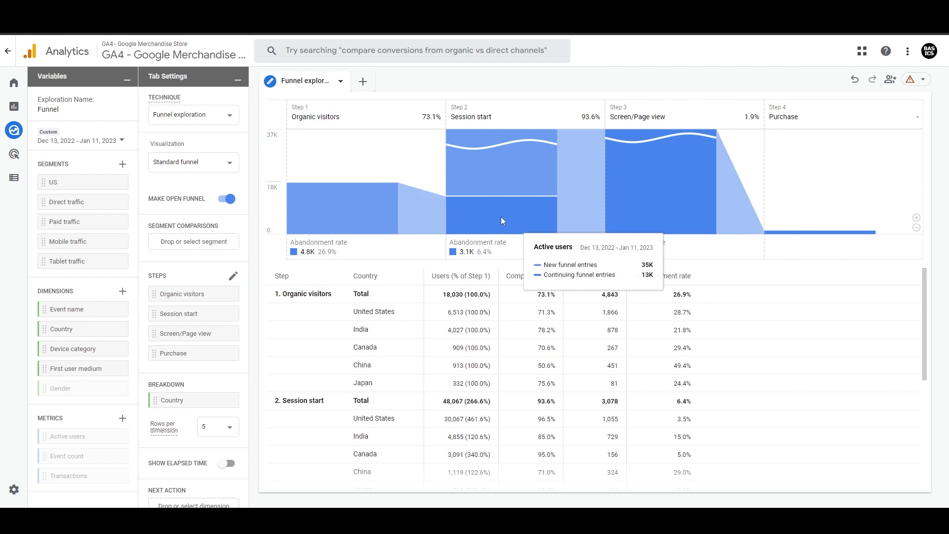
# - Switch off Make open funnel, restoring Session start to 13,187 users, and review Tab Settings
pyautogui.click(228, 198)
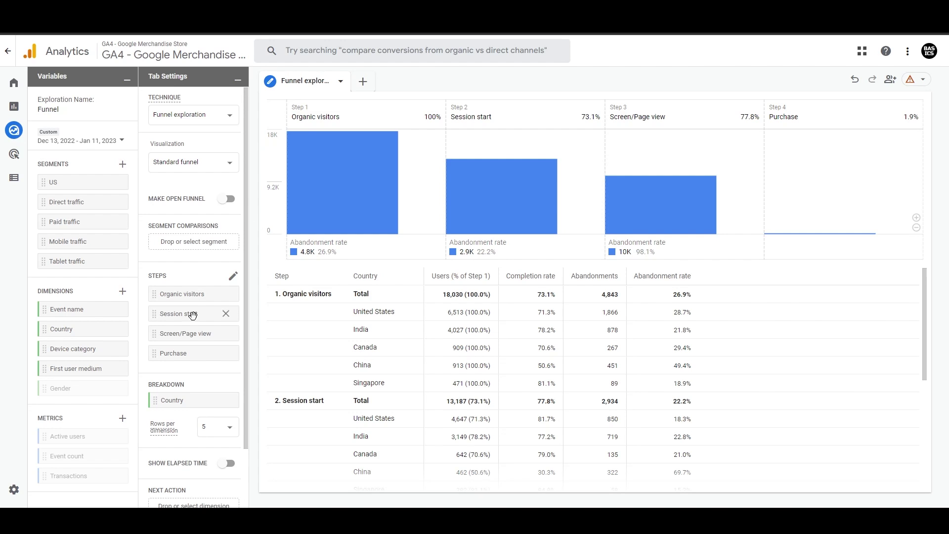
pyautogui.scroll(-3, 192, 316)
pyautogui.scroll(3, 189, 324)
pyautogui.scroll(-2, 188, 326)
pyautogui.scroll(-1, 188, 326)
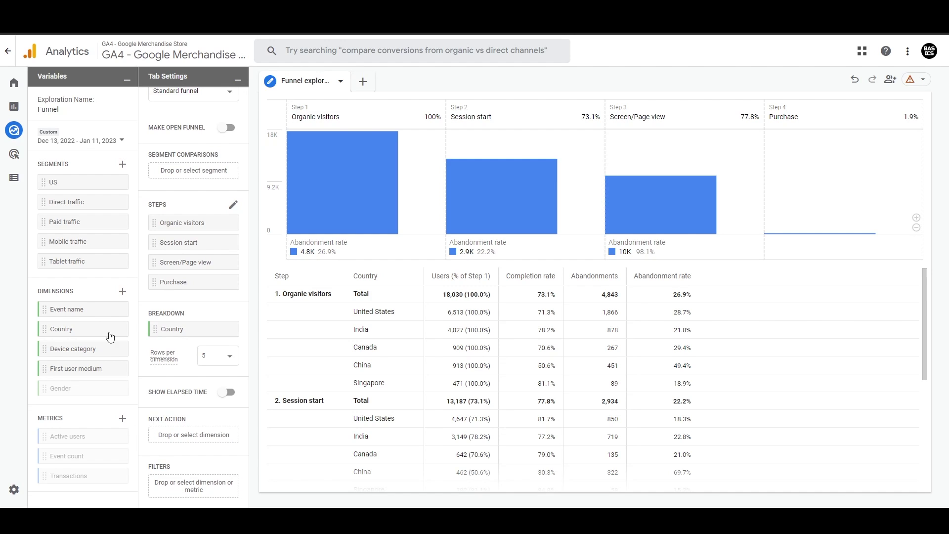
pyautogui.scroll(3, 151, 336)
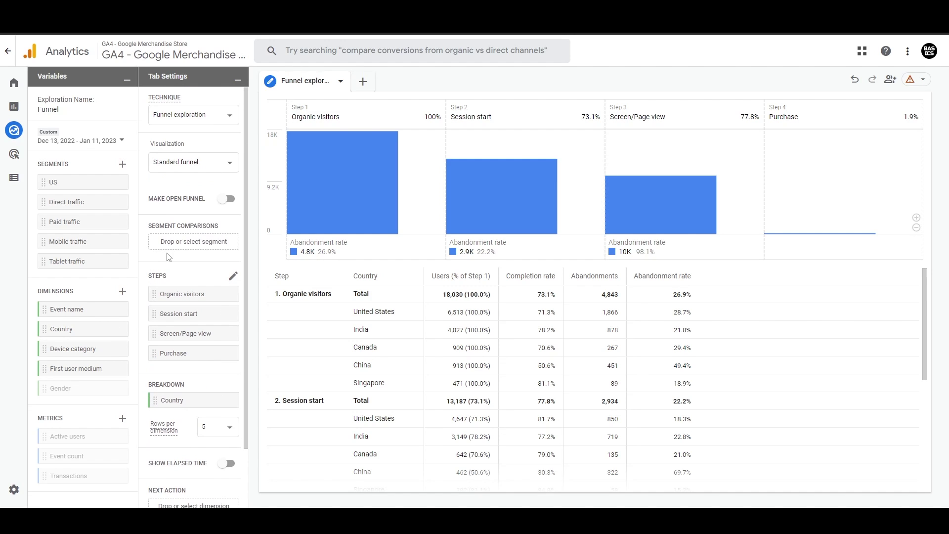
pyautogui.scroll(-3, 173, 346)
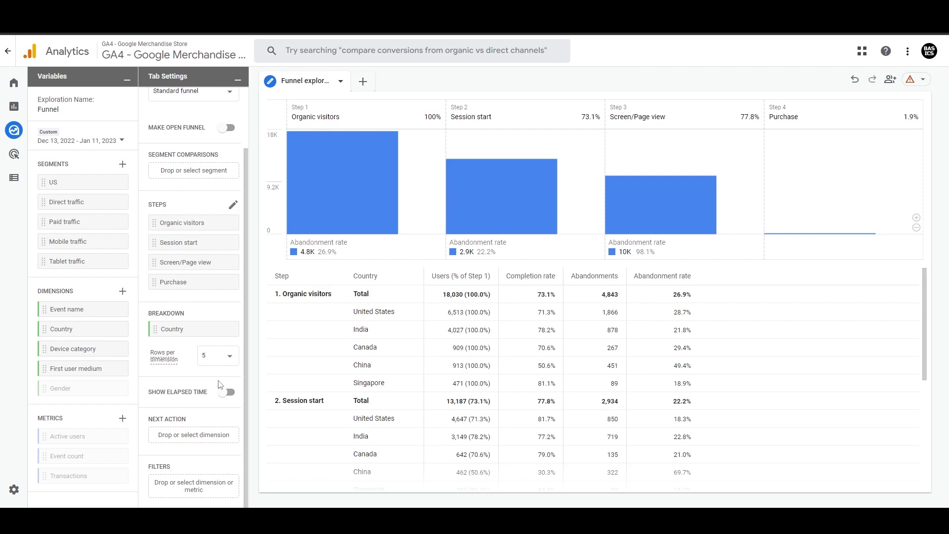
pyautogui.scroll(3, 222, 327)
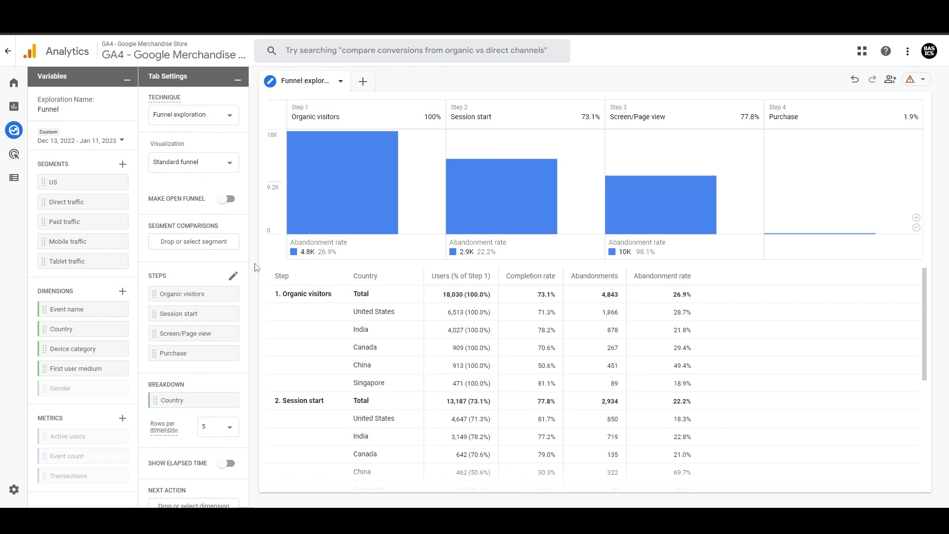